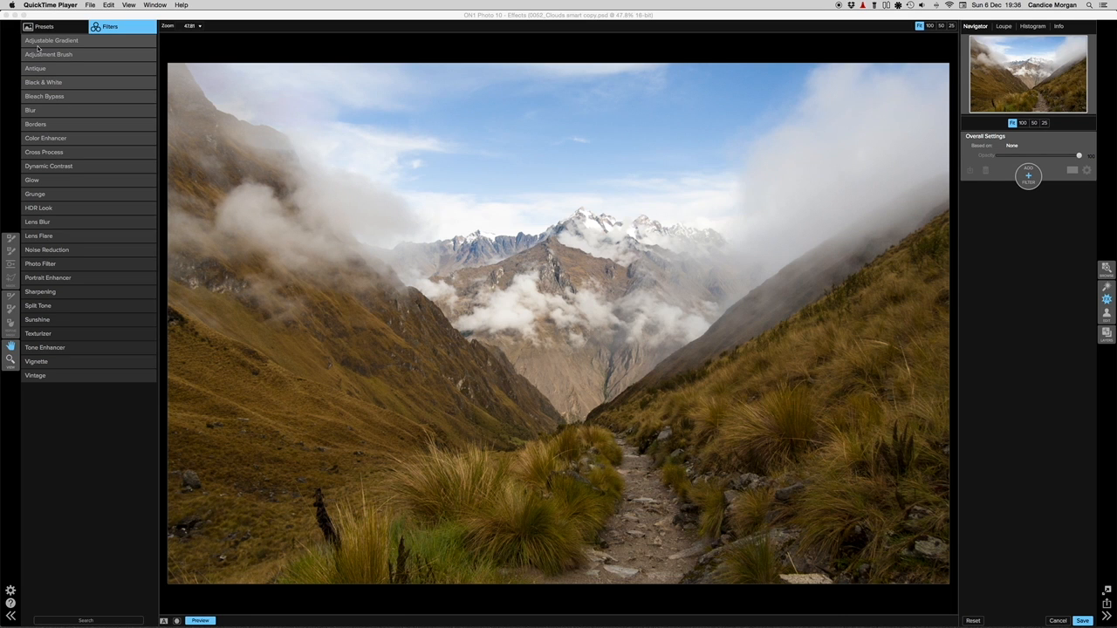
left_click(41, 26)
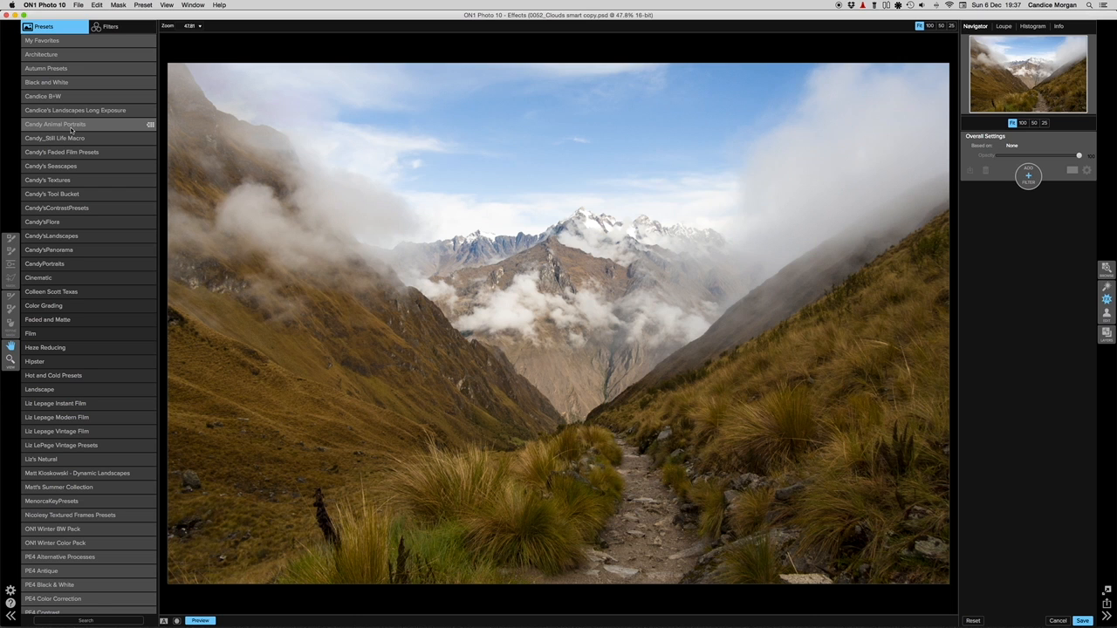
left_click(106, 28)
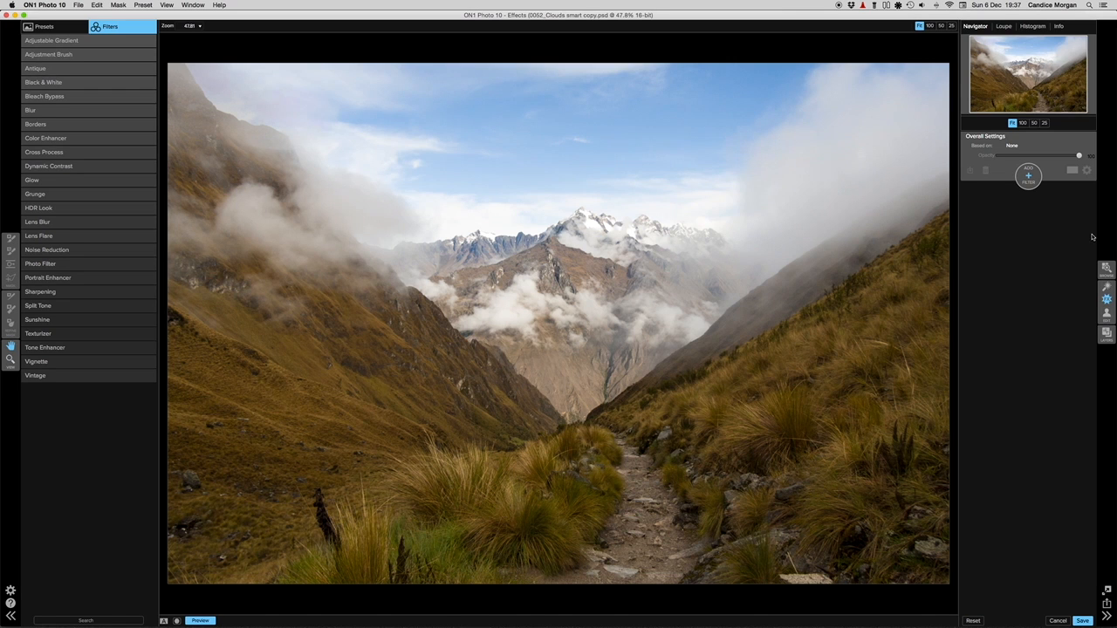
Step: Add a Tone Enhancer filter and set its Brightness, Contrast, Shadows, Highlights and Blacks to 0
left_click(1027, 176)
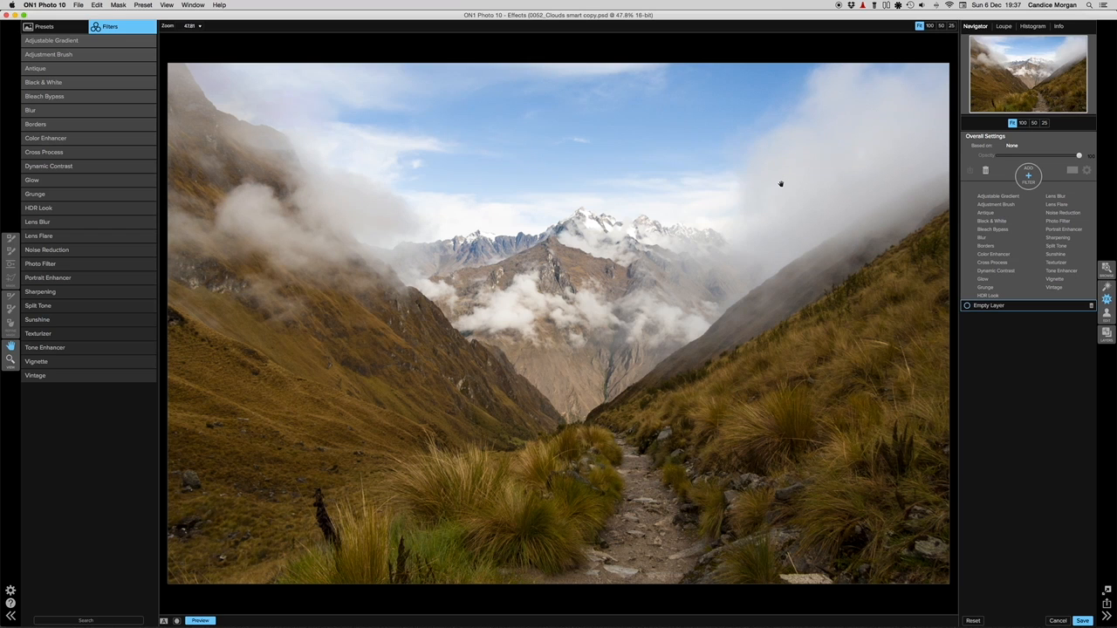
left_click(1070, 274)
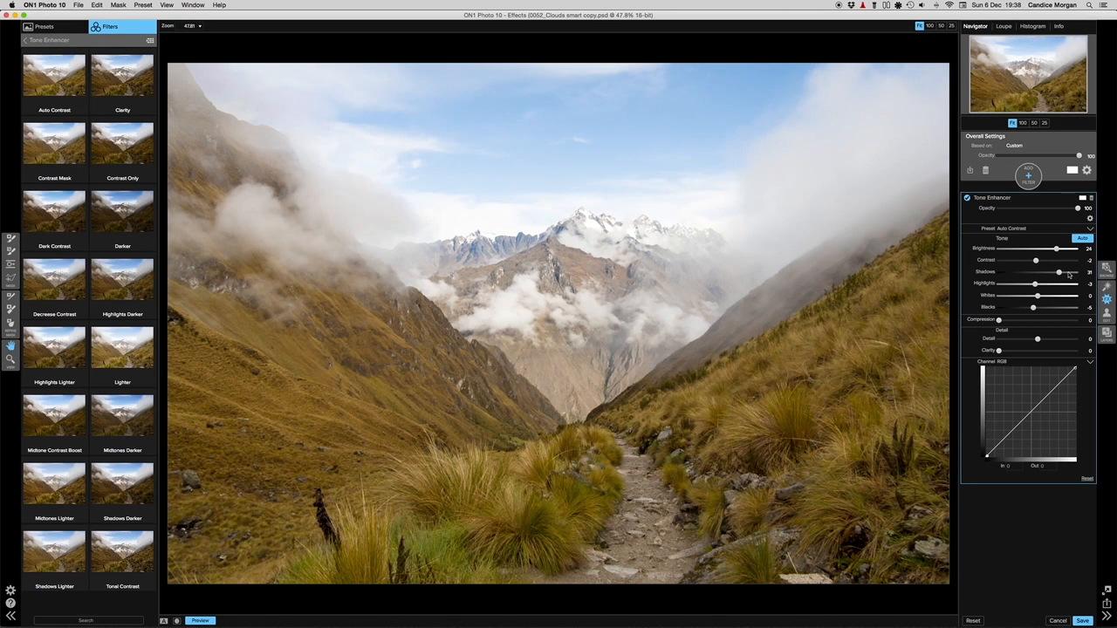
left_click_drag(1056, 249, 1036, 250)
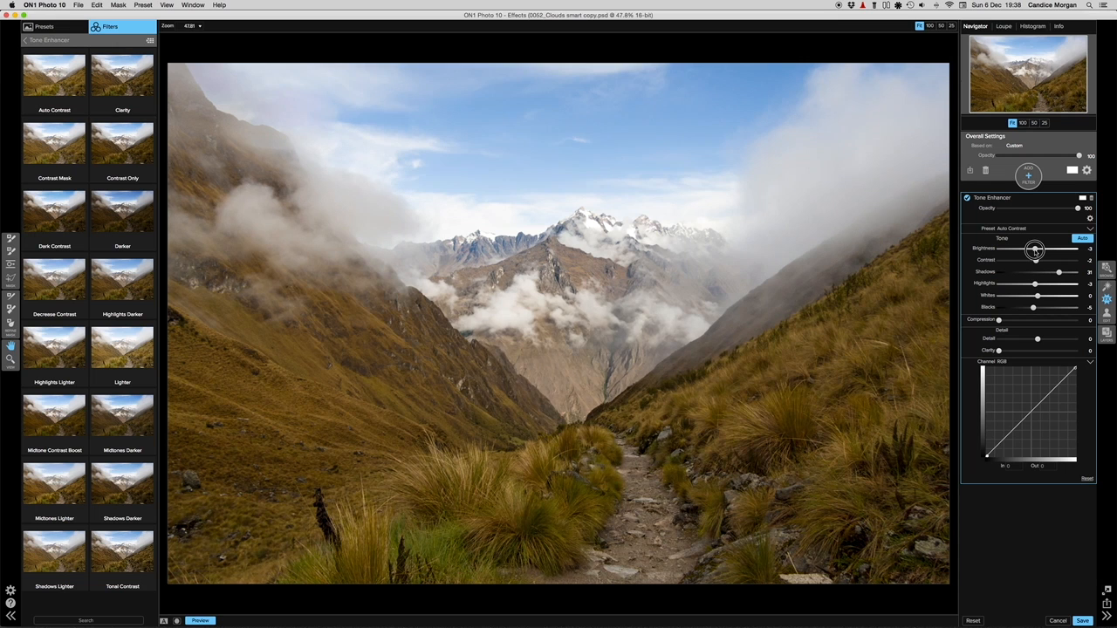
left_click_drag(1059, 273, 1036, 272)
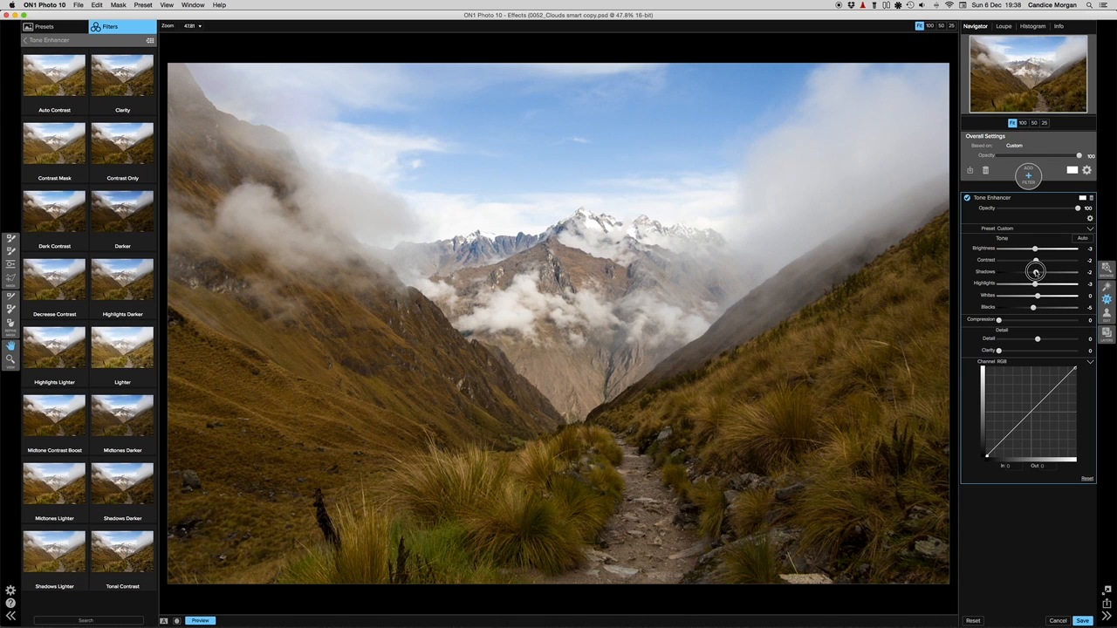
left_click_drag(1036, 272, 1036, 272)
double_click(1037, 283)
double_click(1036, 272)
double_click(1037, 260)
double_click(1036, 260)
double_click(1037, 248)
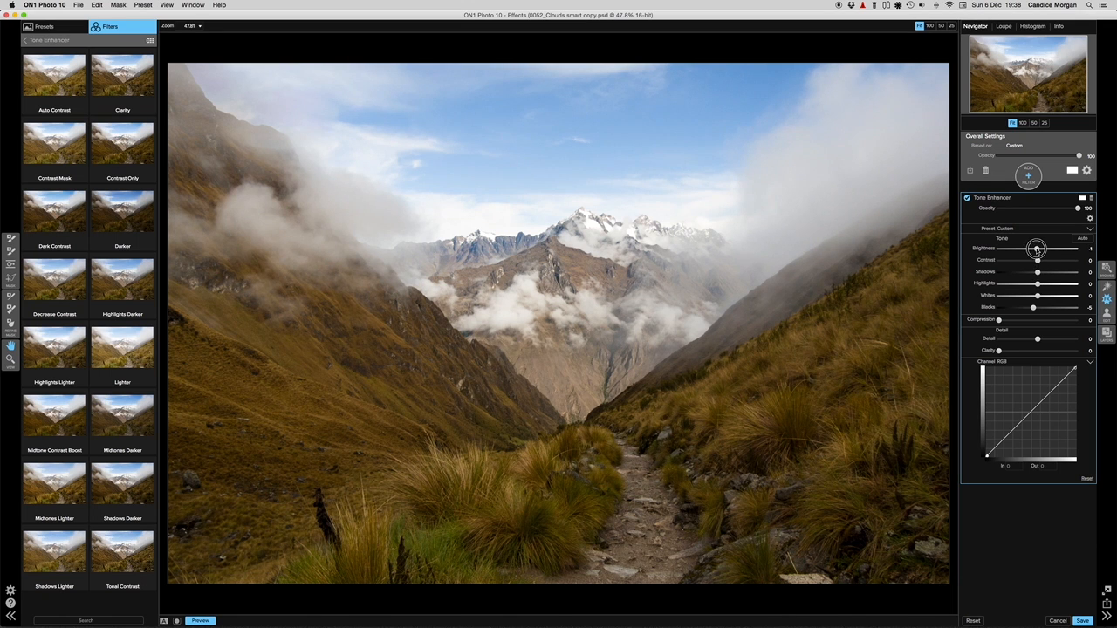
double_click(1035, 308)
Step: Raise the midpoint of the Tone Enhancer's RGB curve to about In 116, Out 158, and invert its mask to black
left_click(1032, 412)
left_click_drag(1032, 412, 1027, 402)
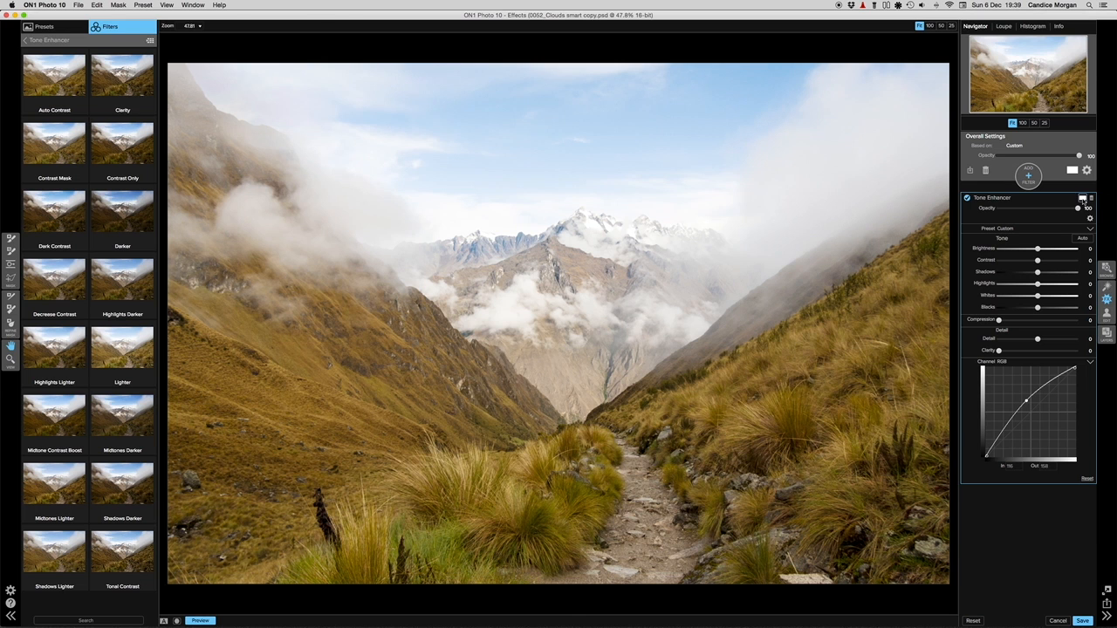
left_click(1082, 199)
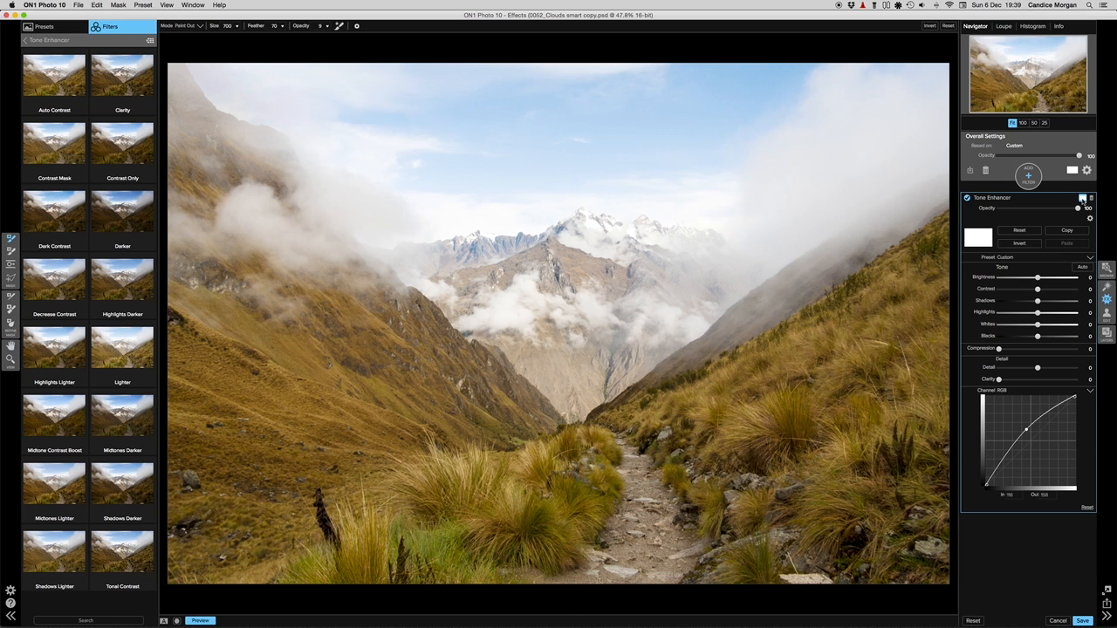
left_click(1019, 244)
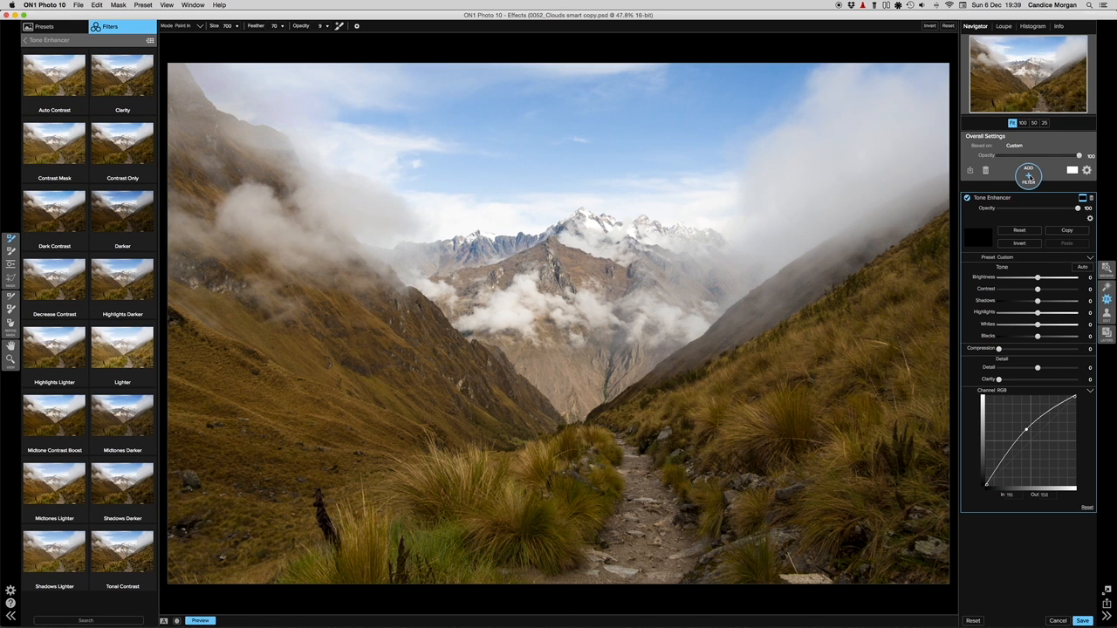
Step: Add a second Tone Enhancer filter above the first and zero all of its automatic tone adjustments
left_click(1028, 175)
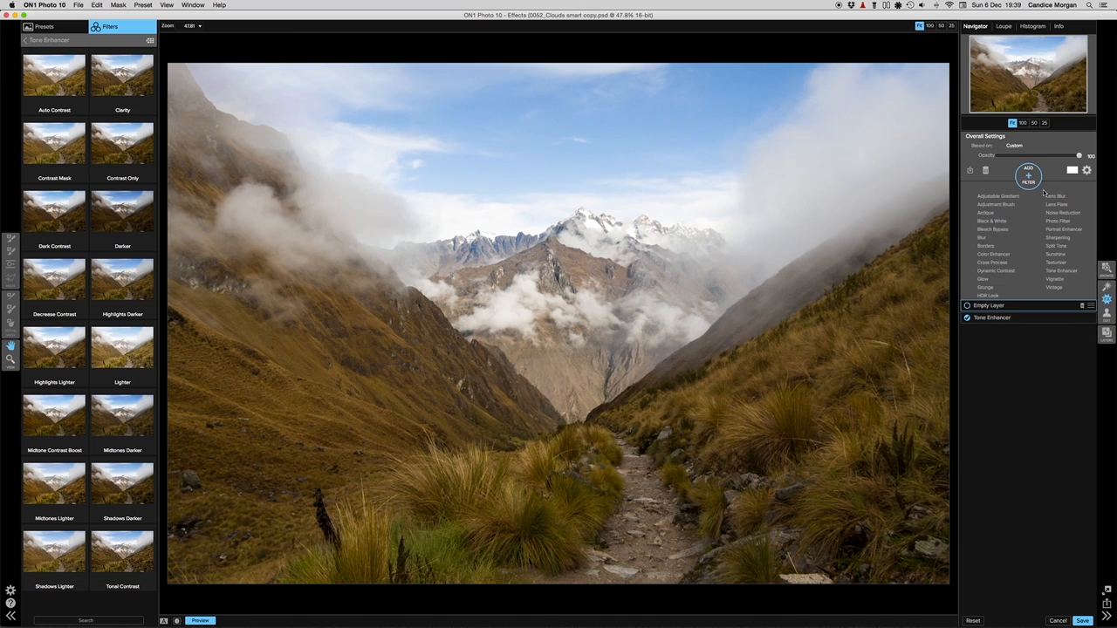
left_click(1071, 273)
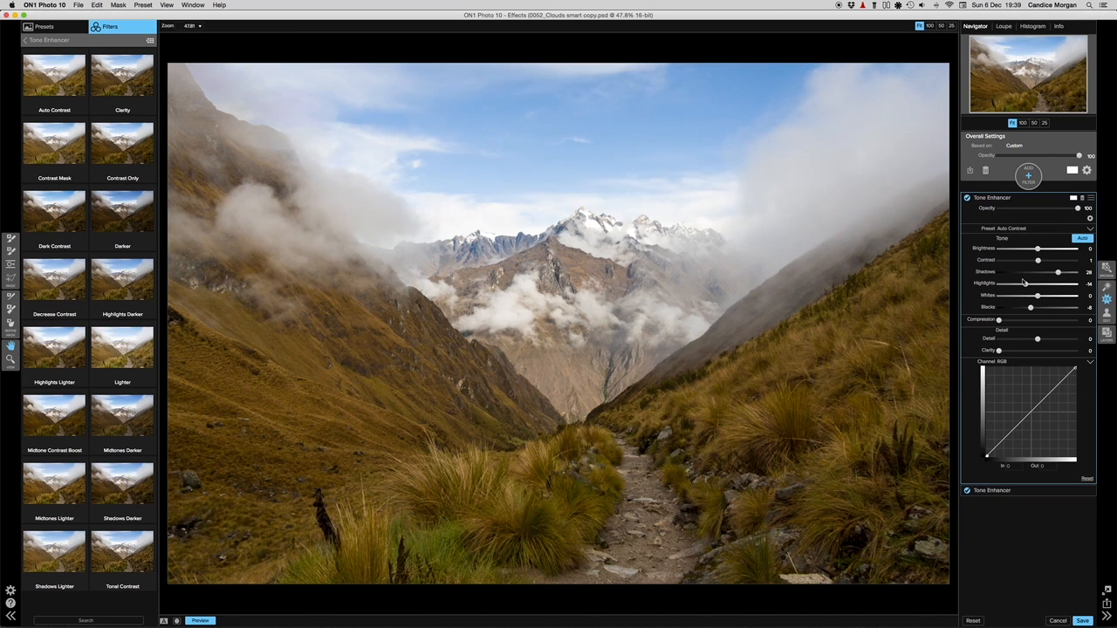
left_click_drag(1058, 273, 1037, 306)
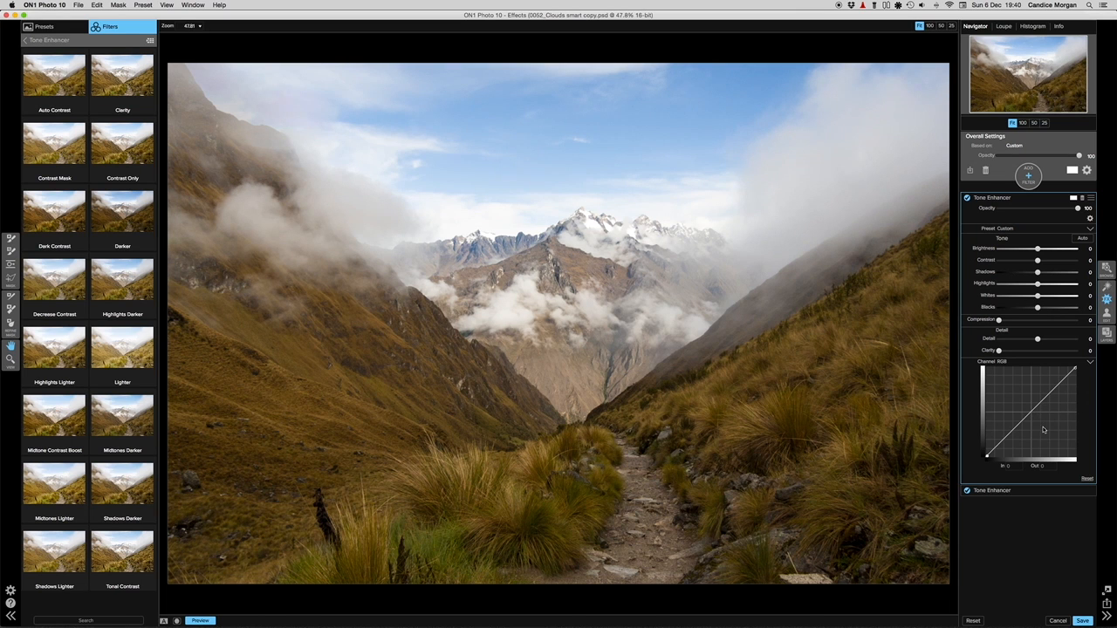
Step: Lower the second Tone Enhancer's RGB curve midpoint to about In 130, Out 99, and invert its mask to black
left_click_drag(1031, 411, 1032, 422)
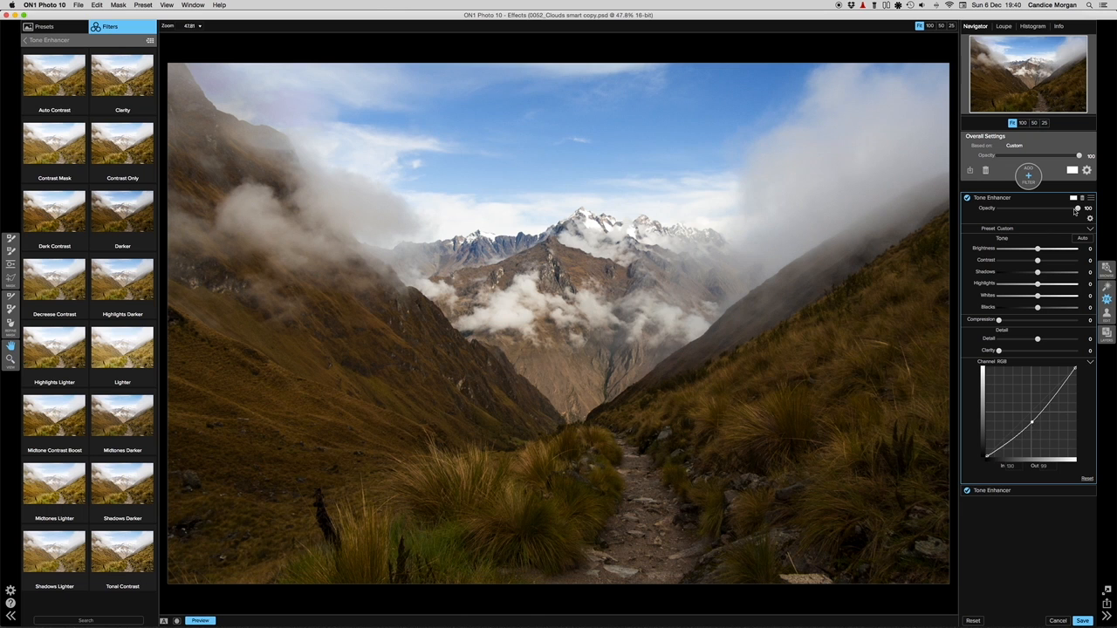
left_click(1073, 198)
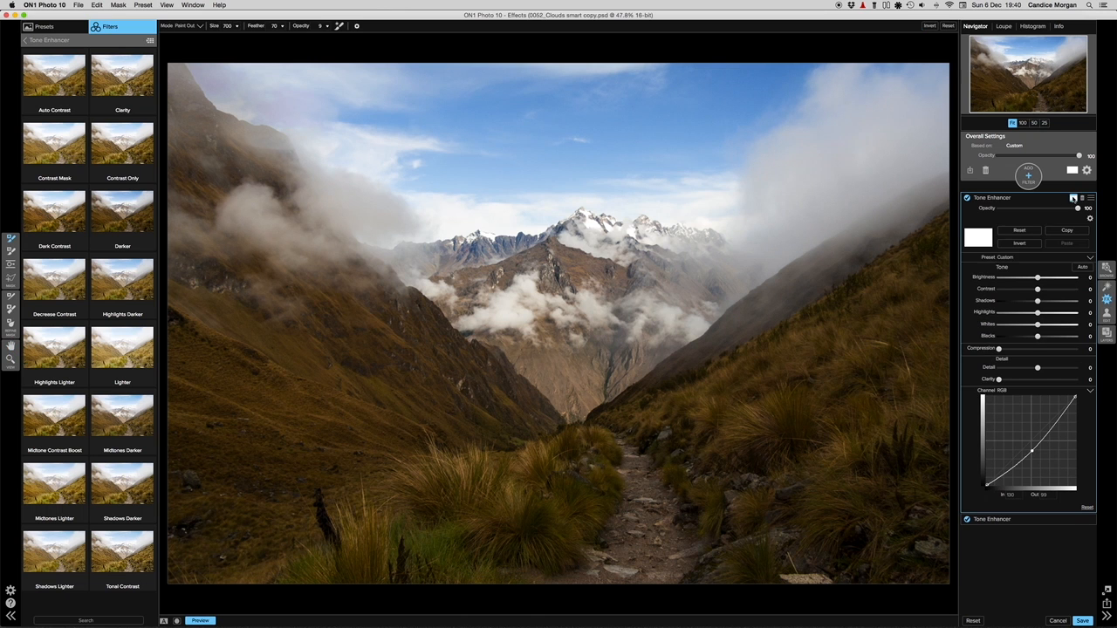
left_click(1020, 244)
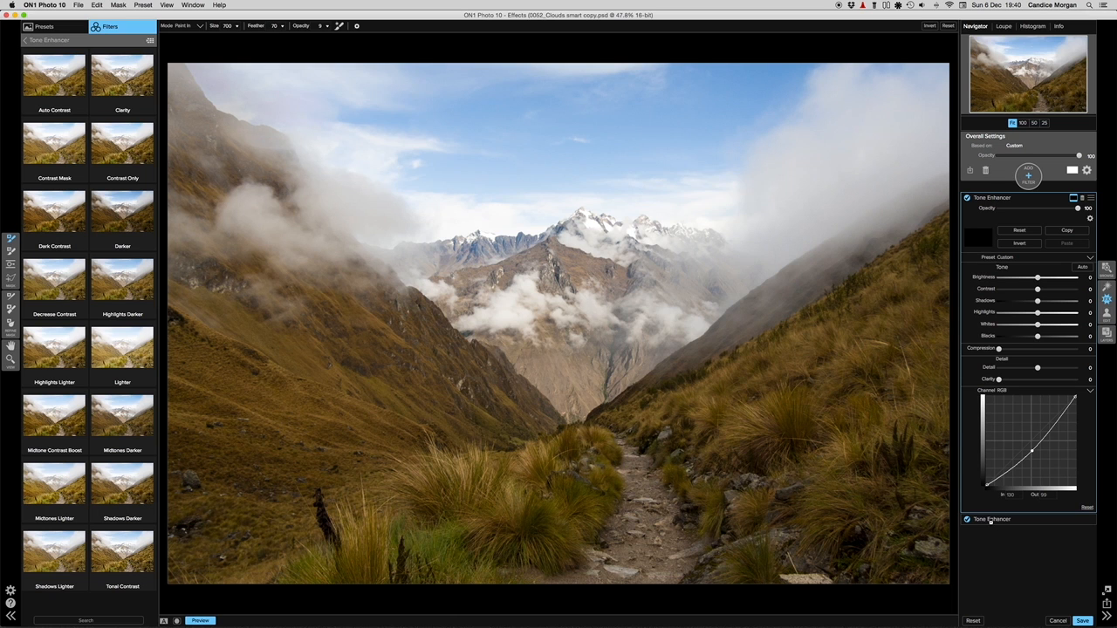
Step: Select the brightening Tone Enhancer and set its masking brush to opacity 9 and size 150 for painting in
left_click(990, 520)
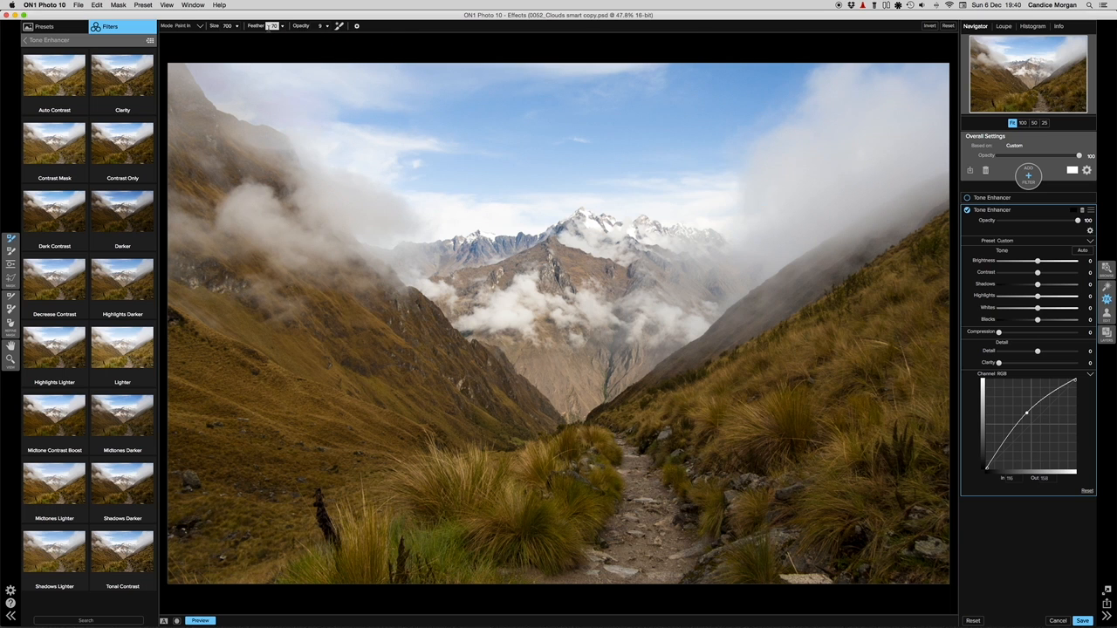
left_click(318, 26)
type("7")
key("Return")
left_click(236, 27)
left_click_drag(219, 35, 212, 34)
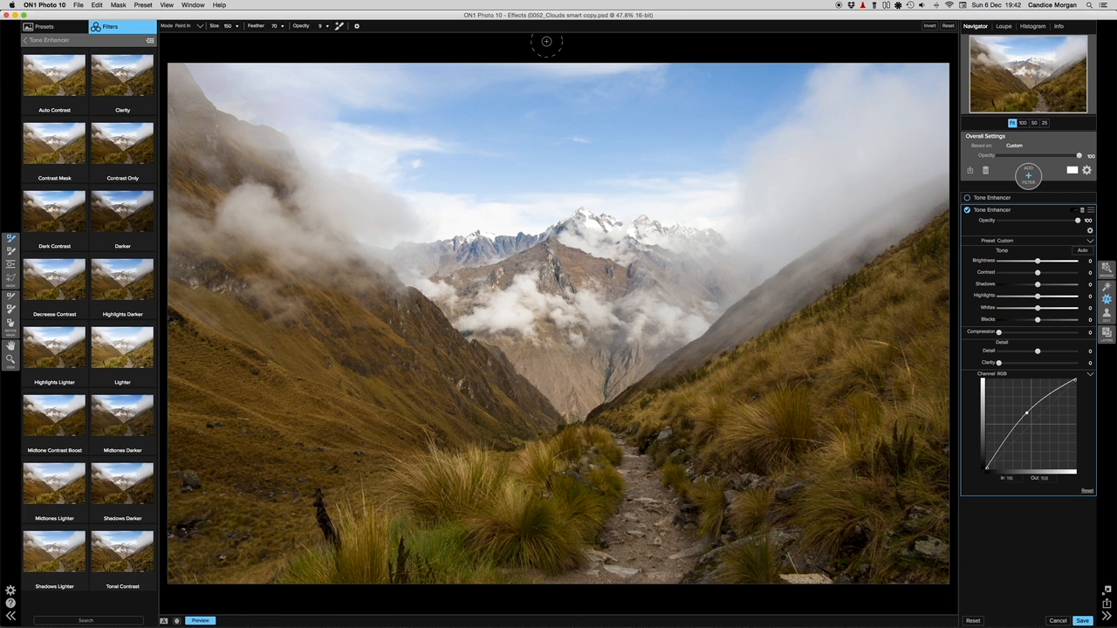
Step: Enlarge the brightening filter's masking brush to size 350 and compare the dodged photo with the original
left_click(239, 27)
left_click_drag(210, 35, 215, 35)
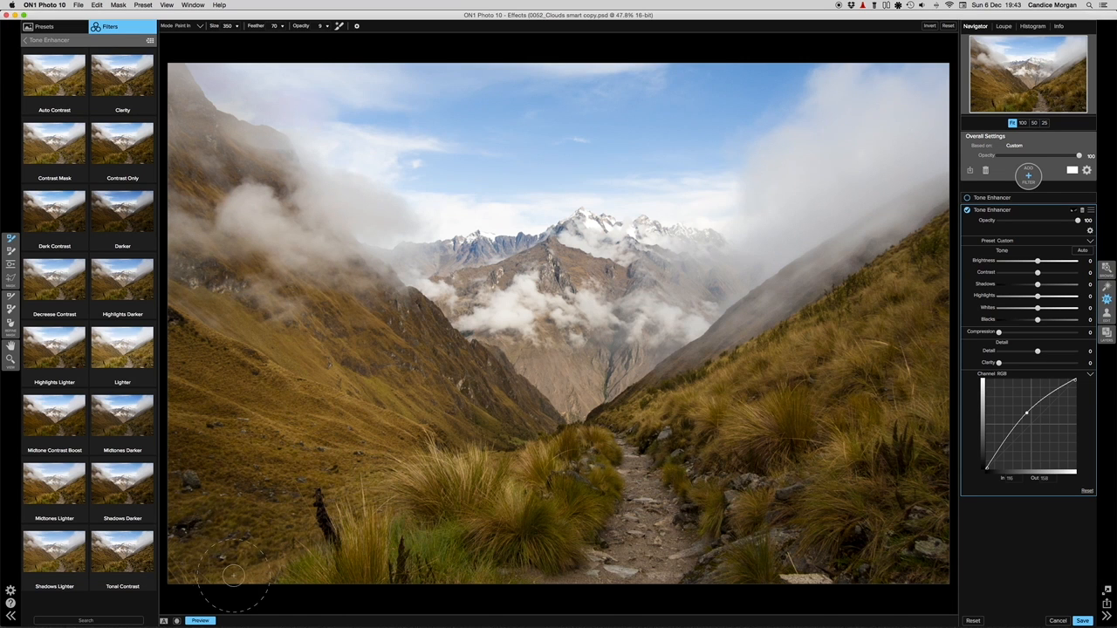
left_click(201, 620)
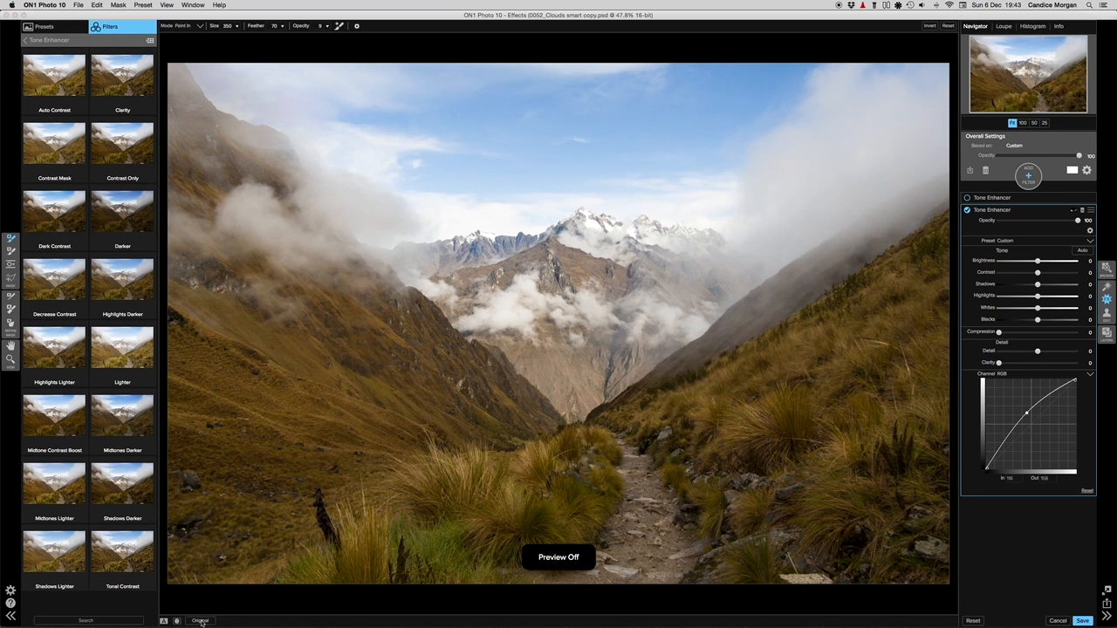
left_click(201, 621)
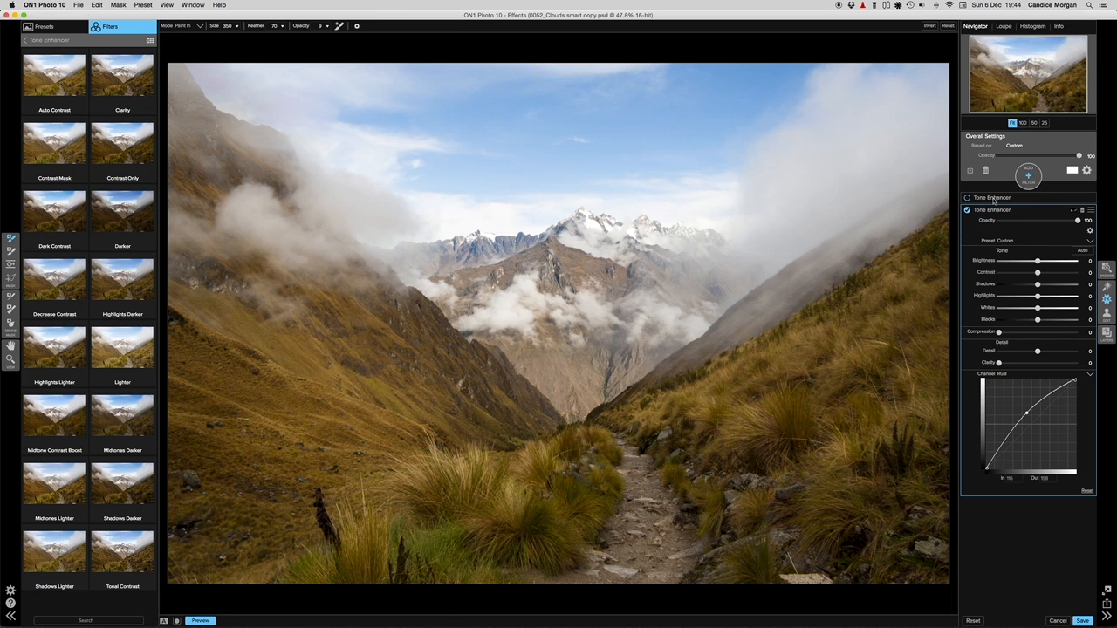
Step: Select the darkening Tone Enhancer and reduce the masking brush to size 90 for painting in fine areas
left_click(993, 200)
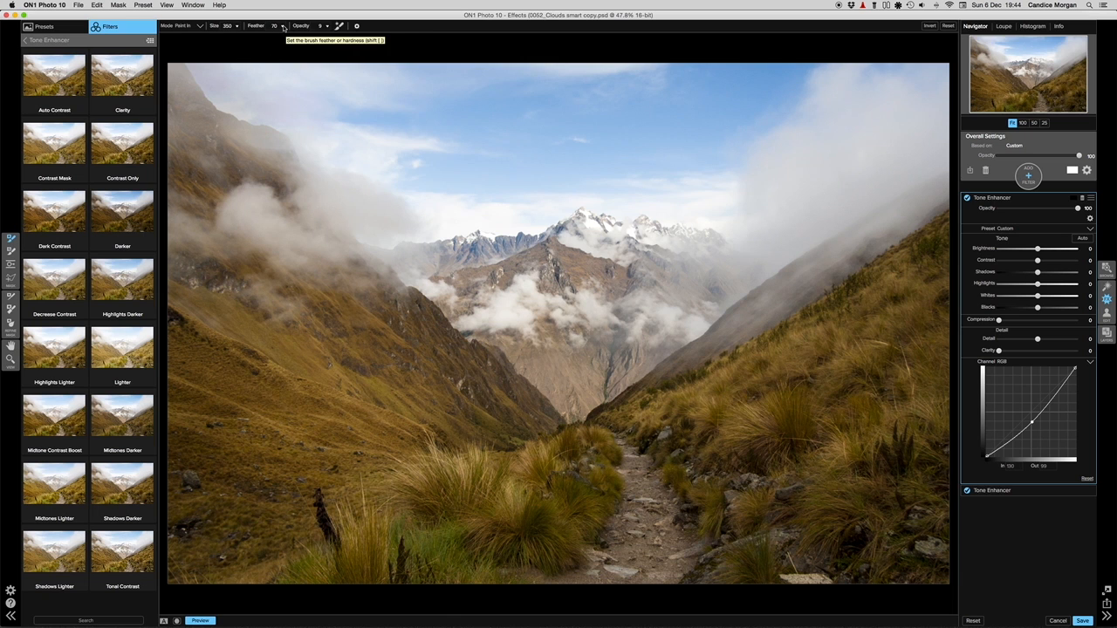
left_click(234, 27)
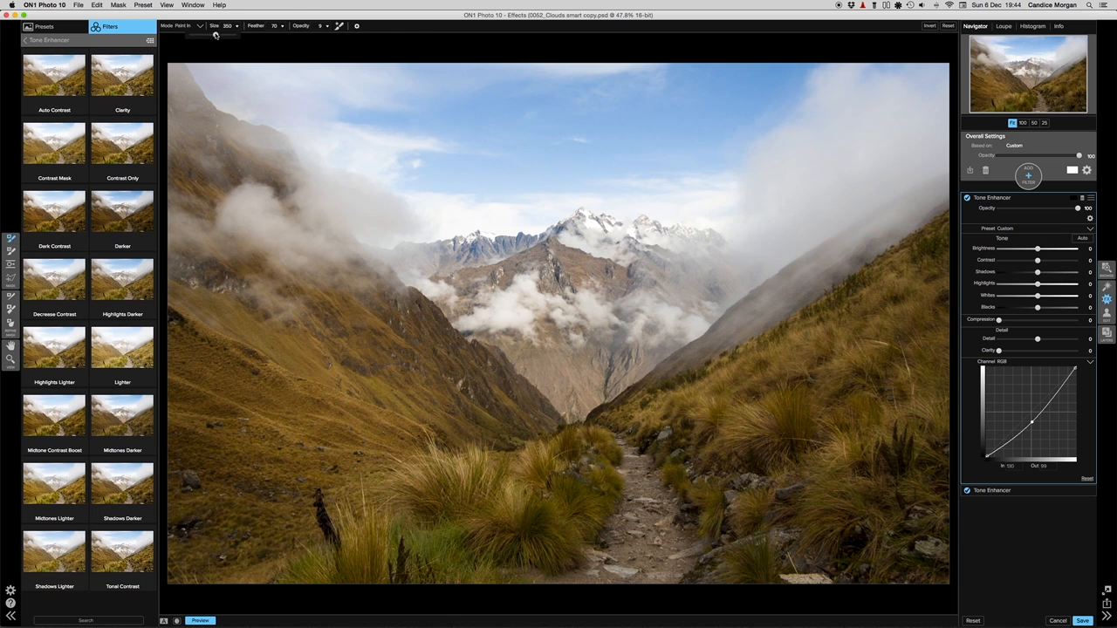
left_click_drag(214, 34, 210, 33)
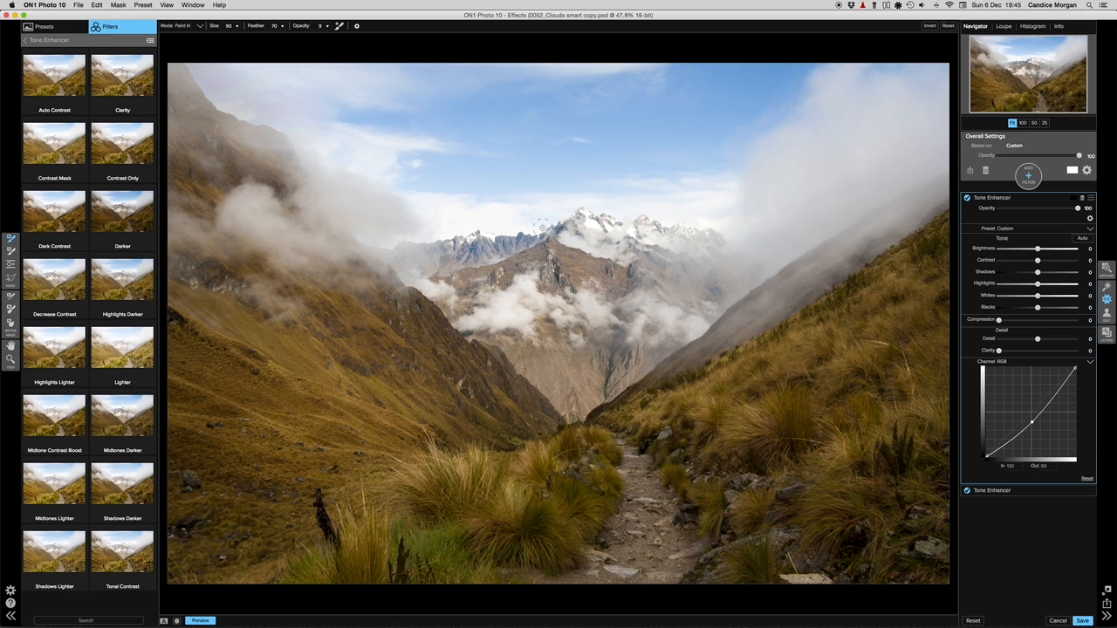
Step: Enlarge the darkening filter's masking brush to size 500 and compare the dodged and burned photo with the original
left_click(236, 27)
left_click_drag(210, 36, 218, 35)
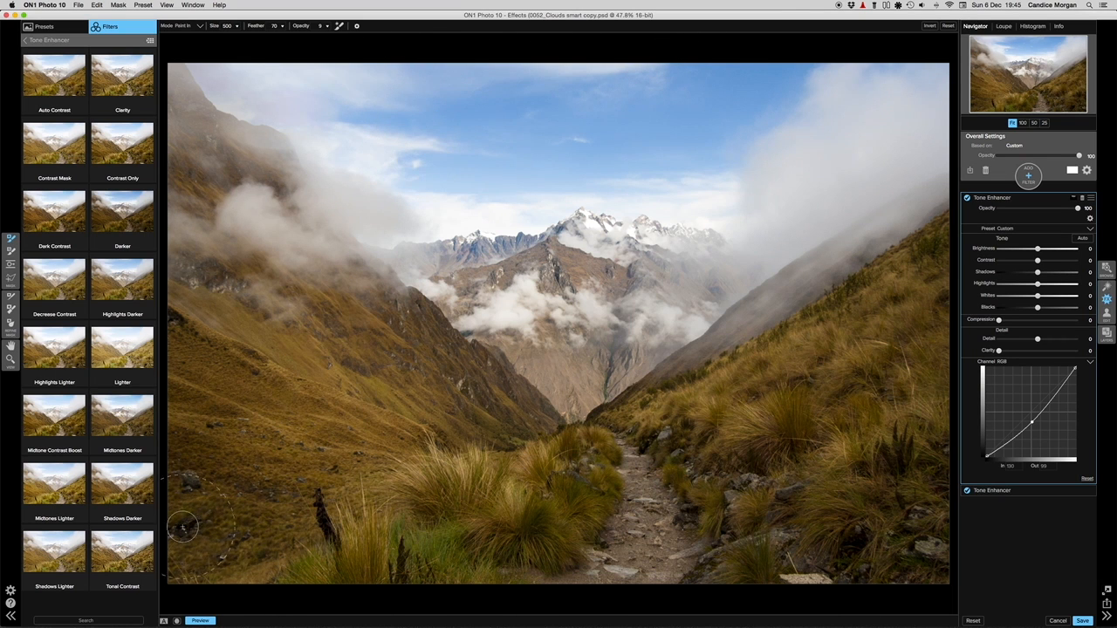
left_click(200, 621)
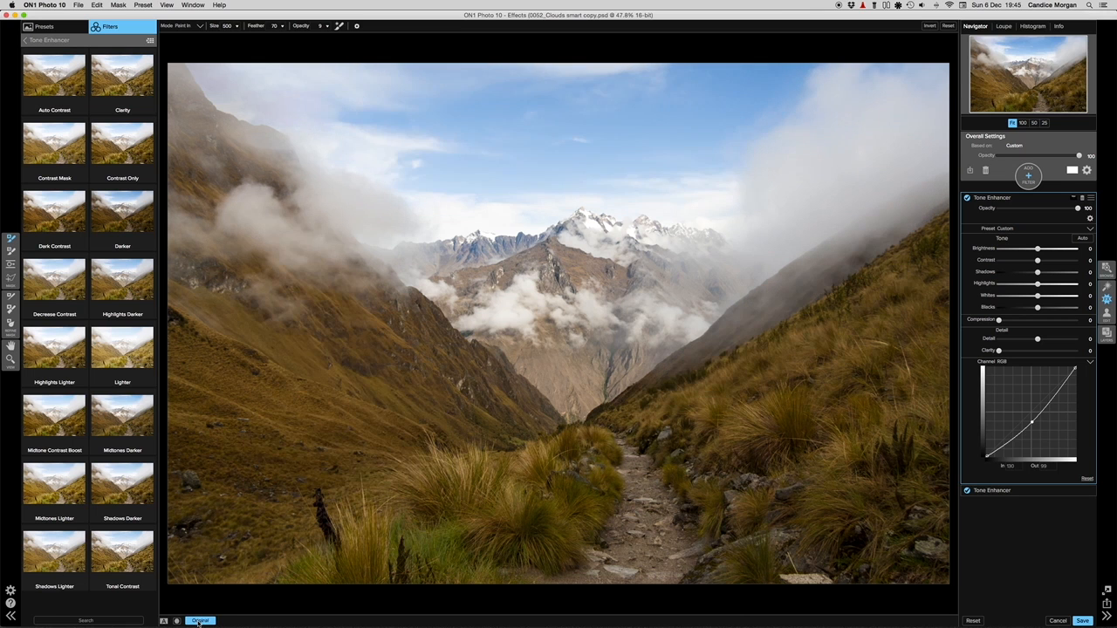
left_click(200, 621)
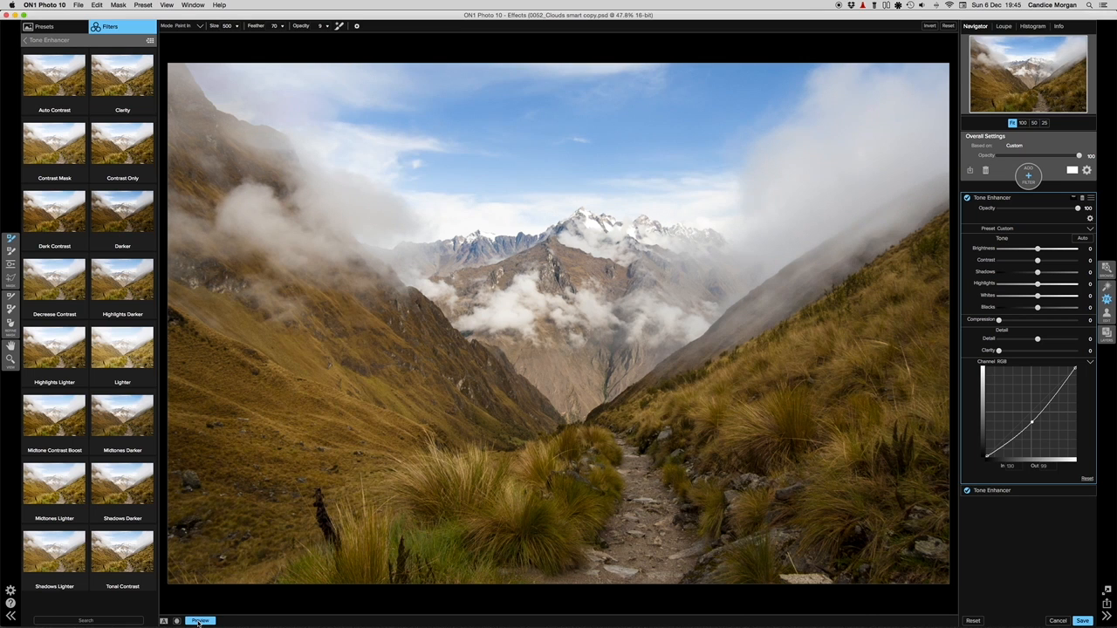